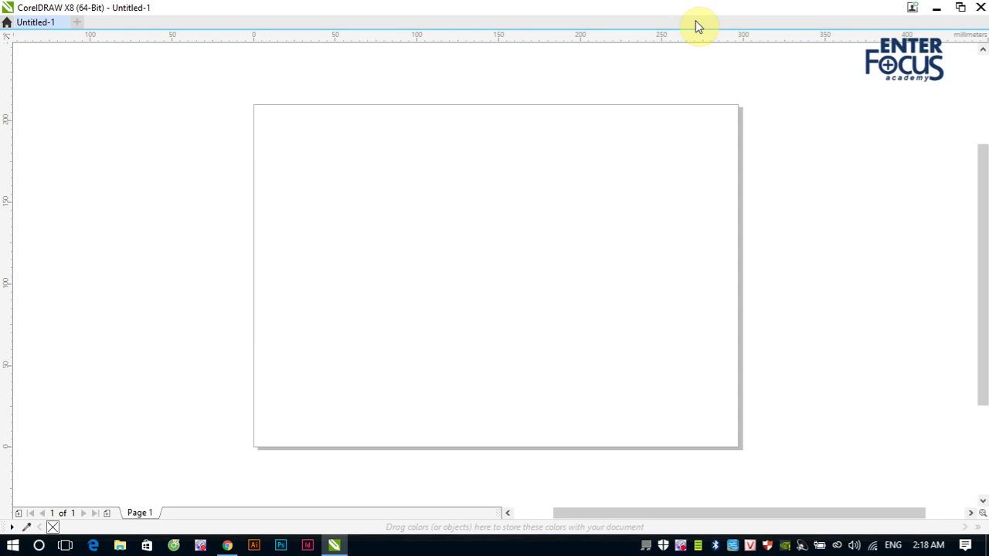
Enable the Menu Bar, Status Bar, Property Bar, Toolbox and Standard command bars in the workspace customization options
key(ctrl+j)
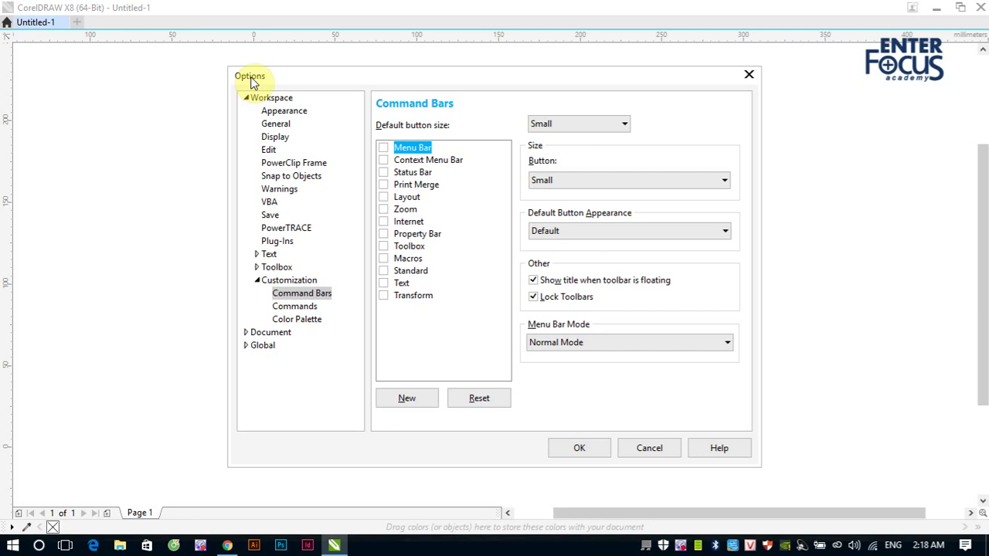
click(302, 293)
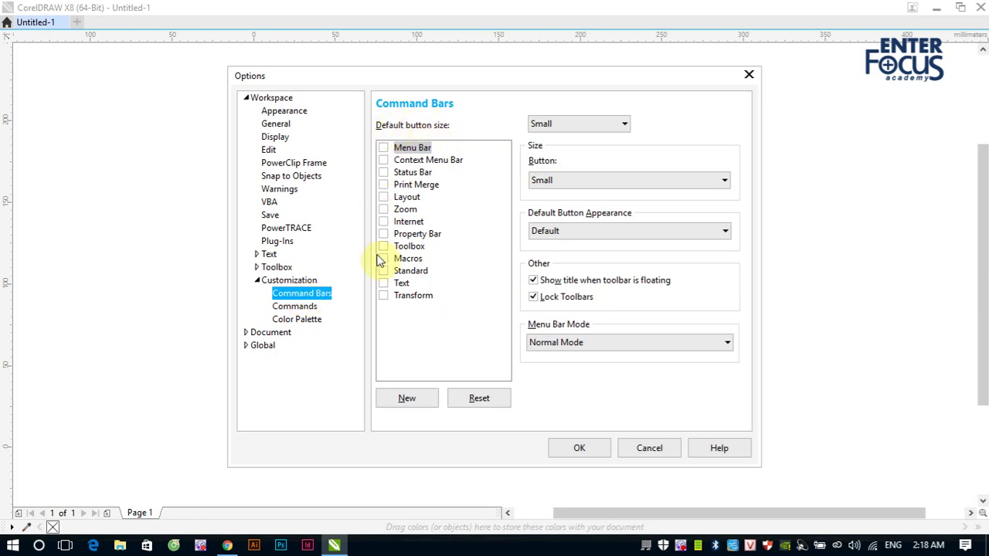
click(383, 149)
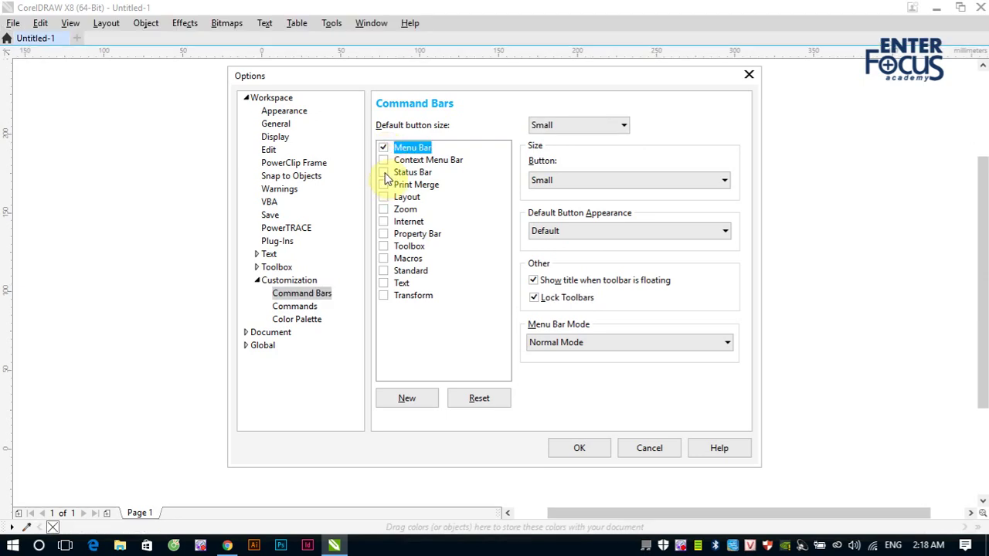
click(384, 173)
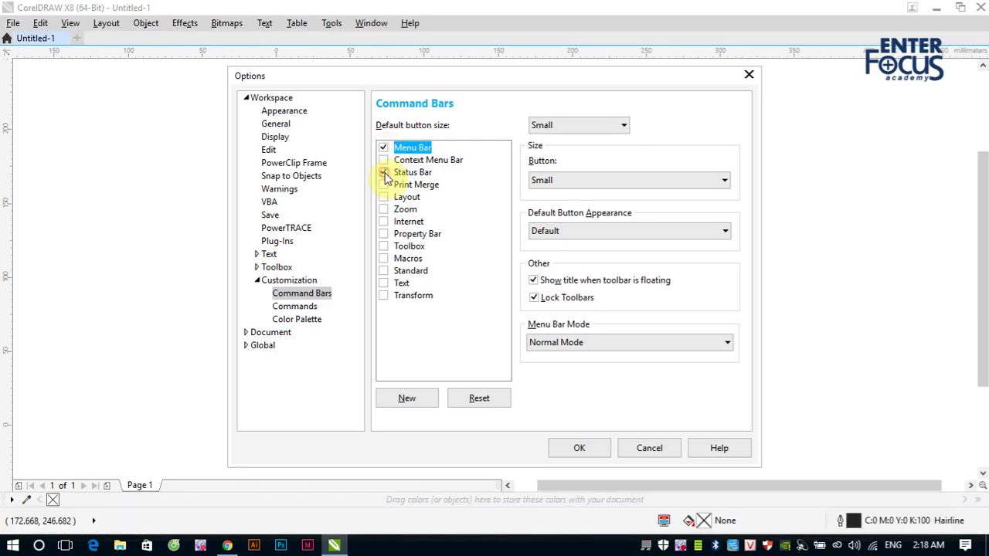
click(384, 235)
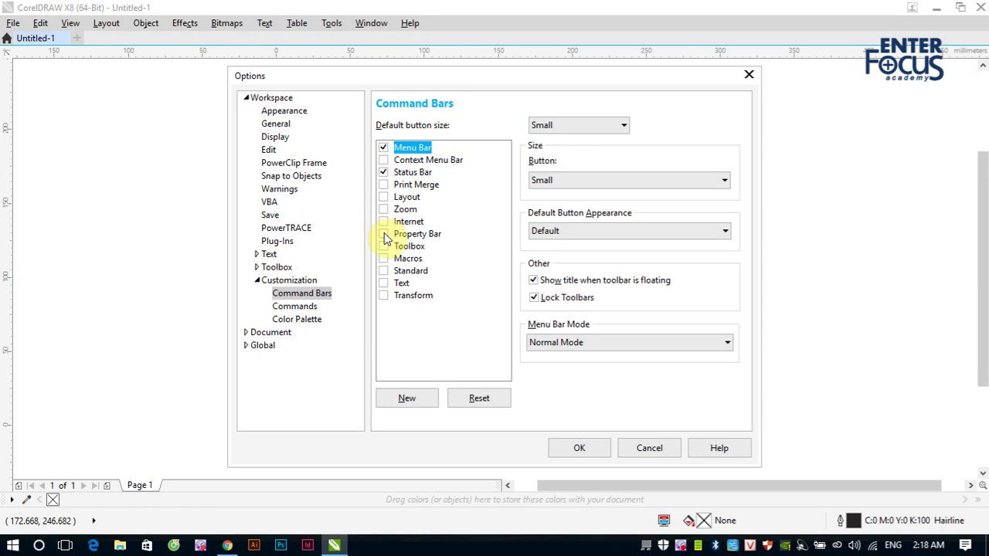
click(383, 246)
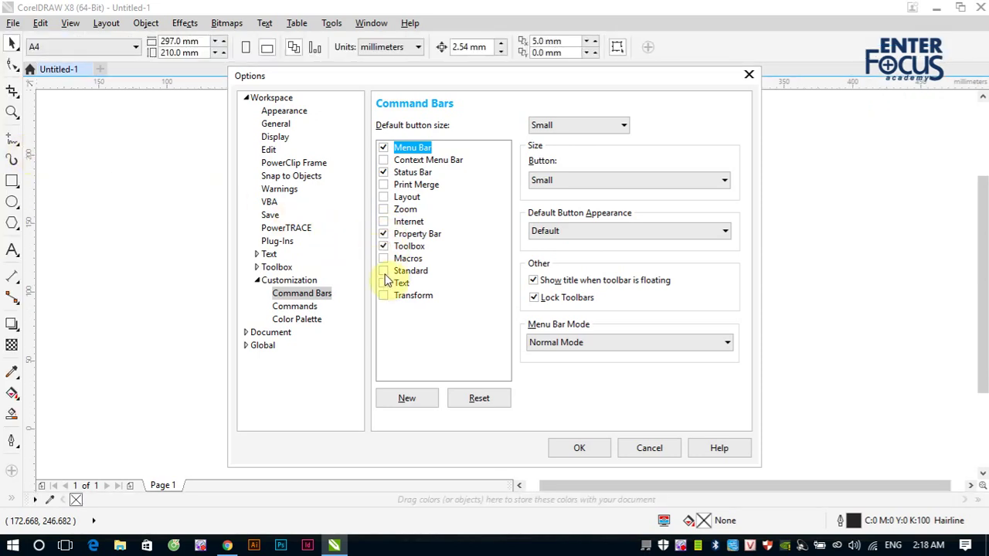
click(384, 271)
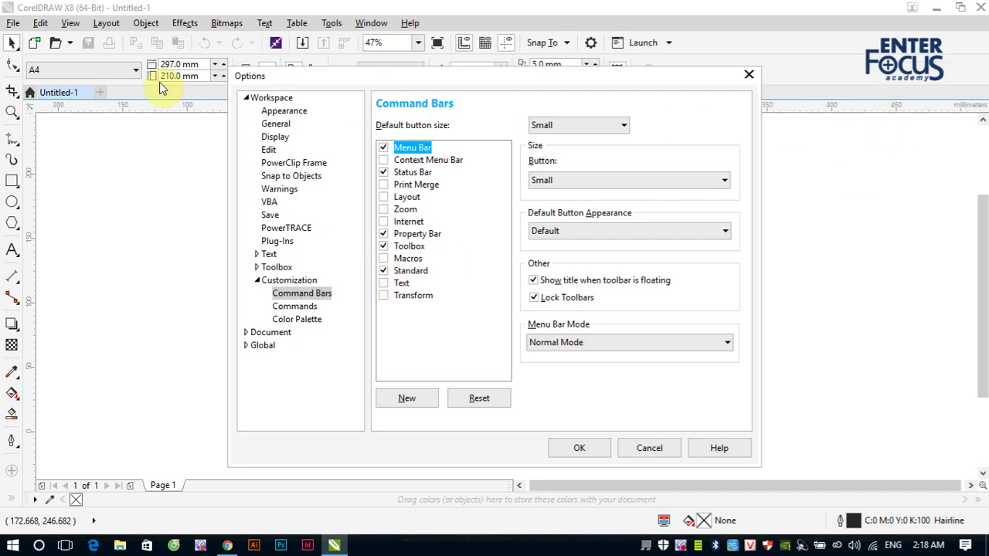
click(580, 449)
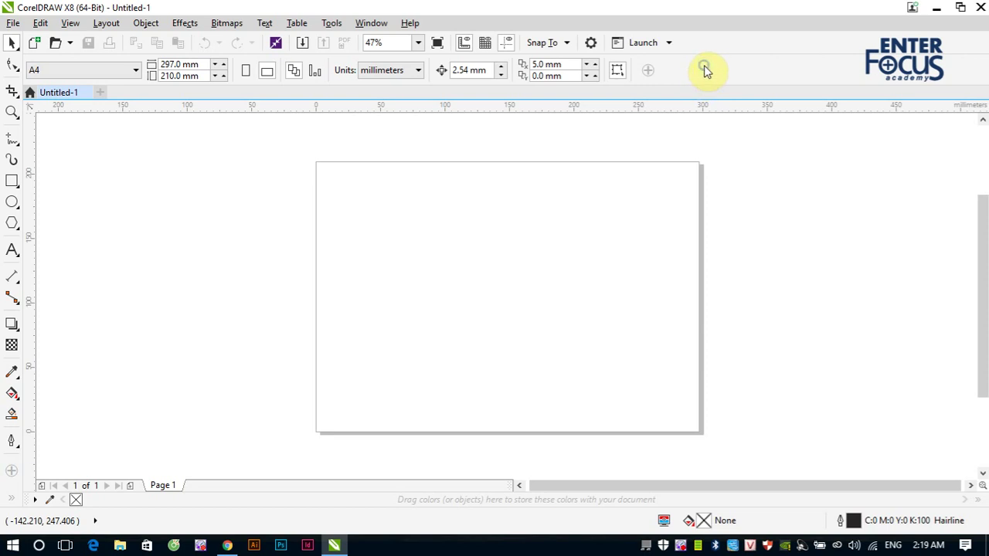
Hide the Toolbox and show it again
right_click(703, 68)
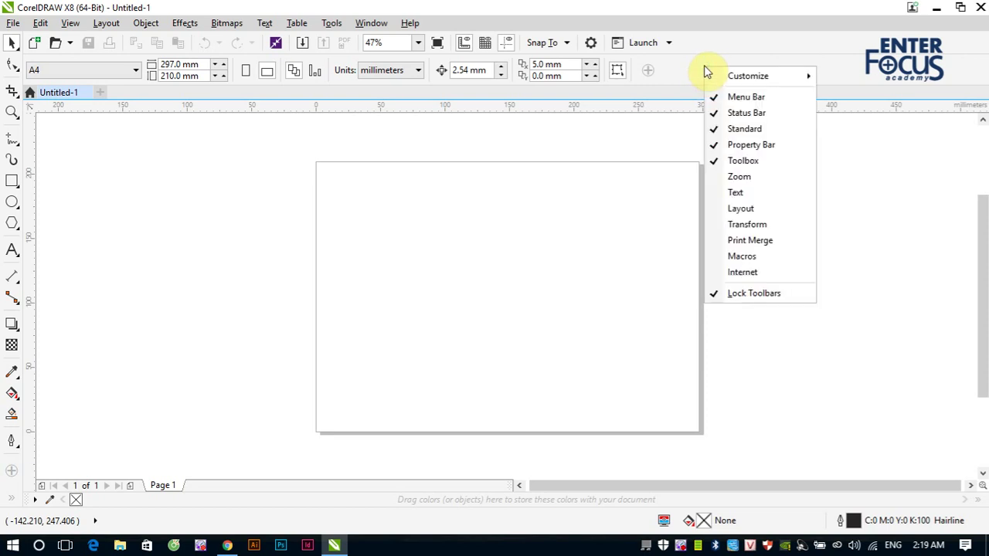
click(717, 161)
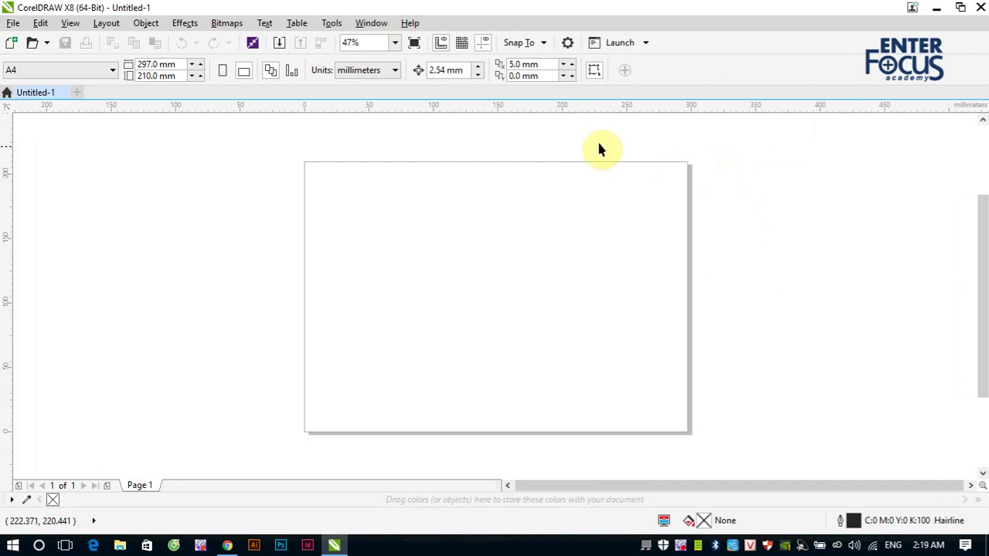
right_click(688, 69)
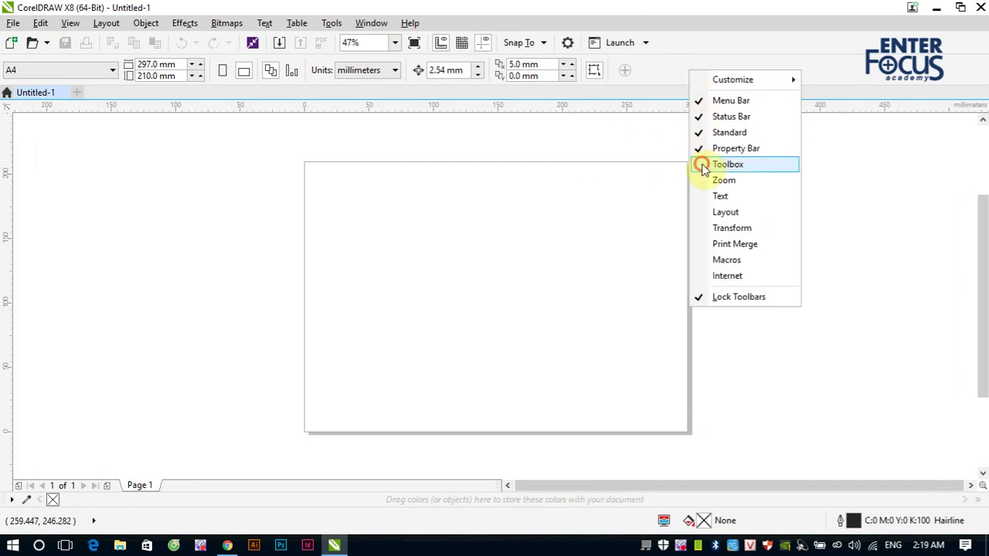
click(702, 163)
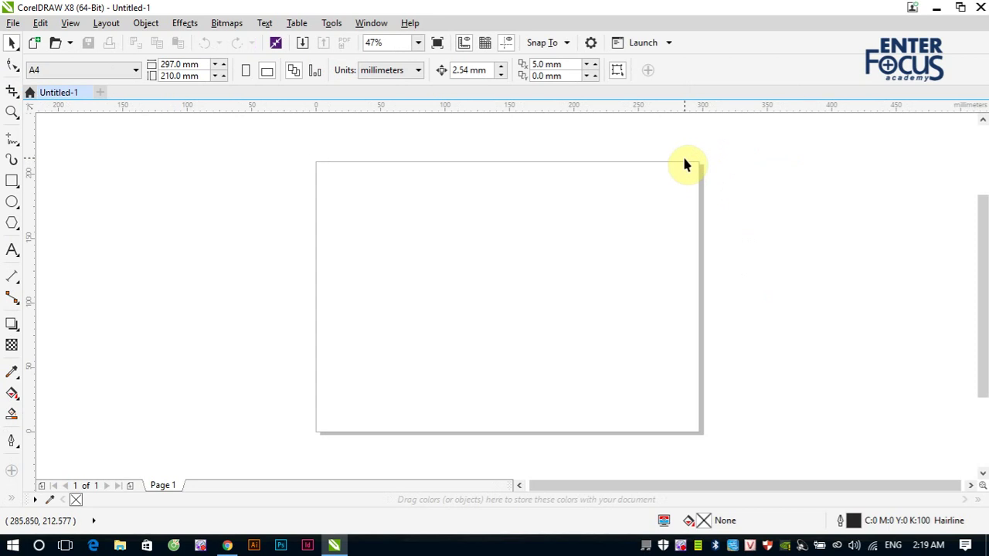
Unlock the toolbars, float the Standard toolbar over the drawing page and close it
right_click(709, 69)
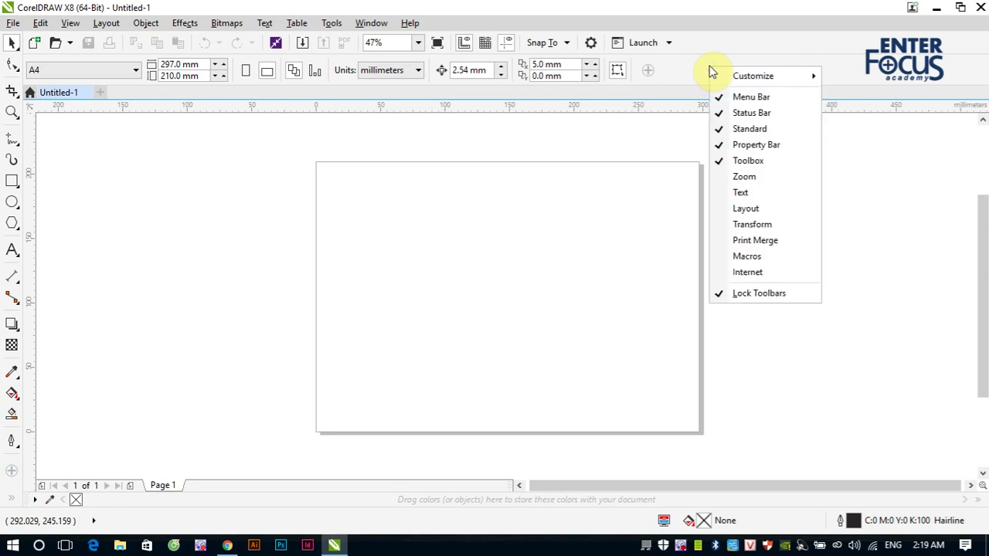
click(723, 297)
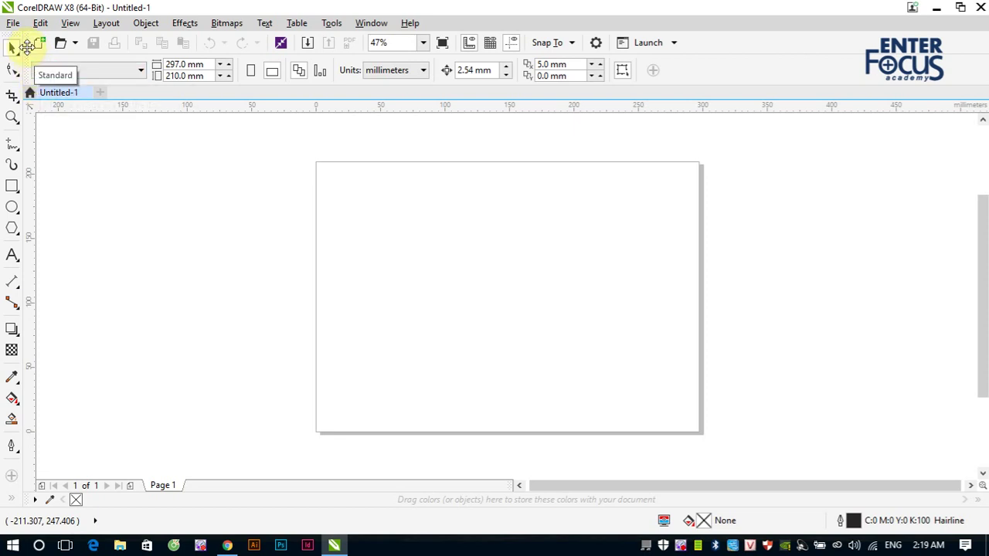
drag(26, 47, 95, 194)
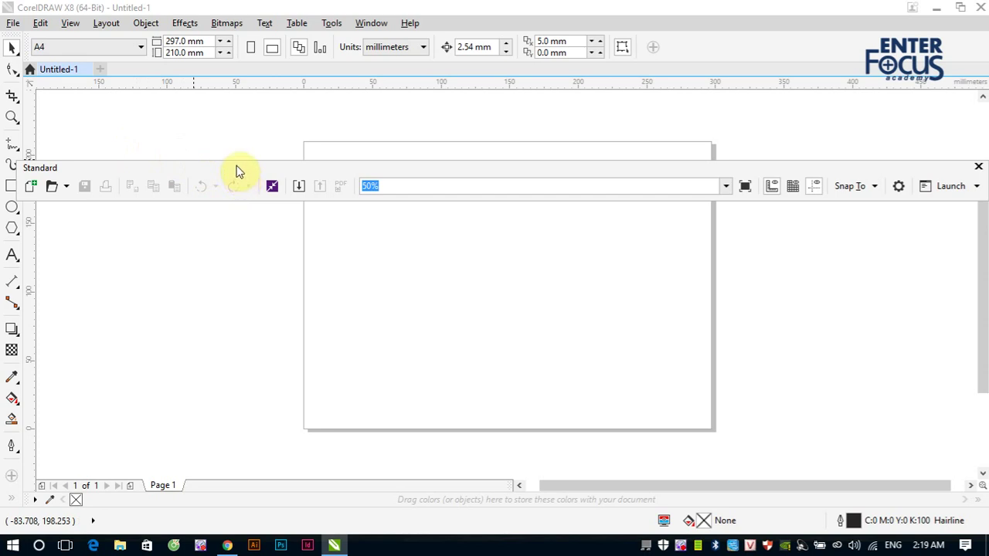
mouse_move(234, 166)
mouse_down()
mouse_move(234, 367)
mouse_move(209, 499)
mouse_move(220, 507)
mouse_move(247, 456)
mouse_move(258, 236)
mouse_up()
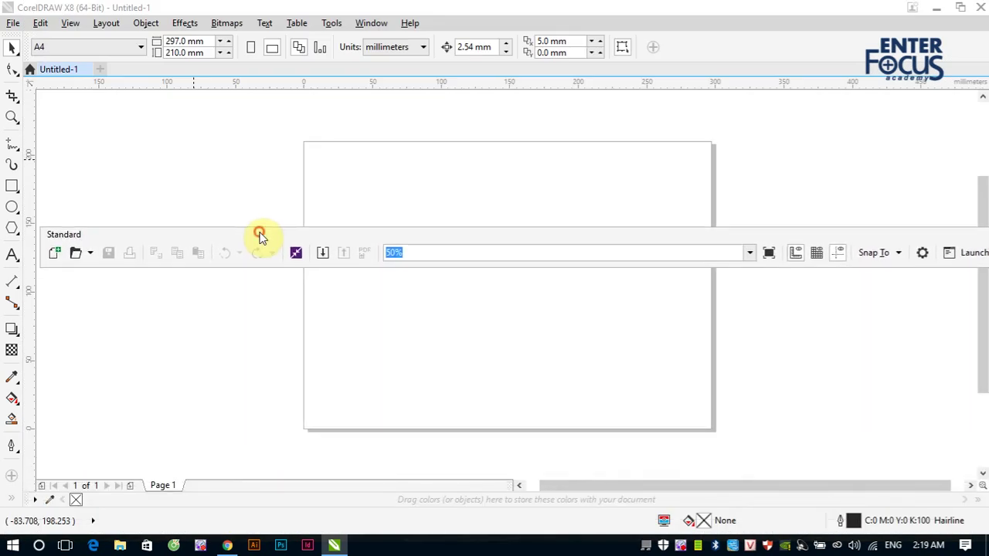
drag(867, 239, 690, 236)
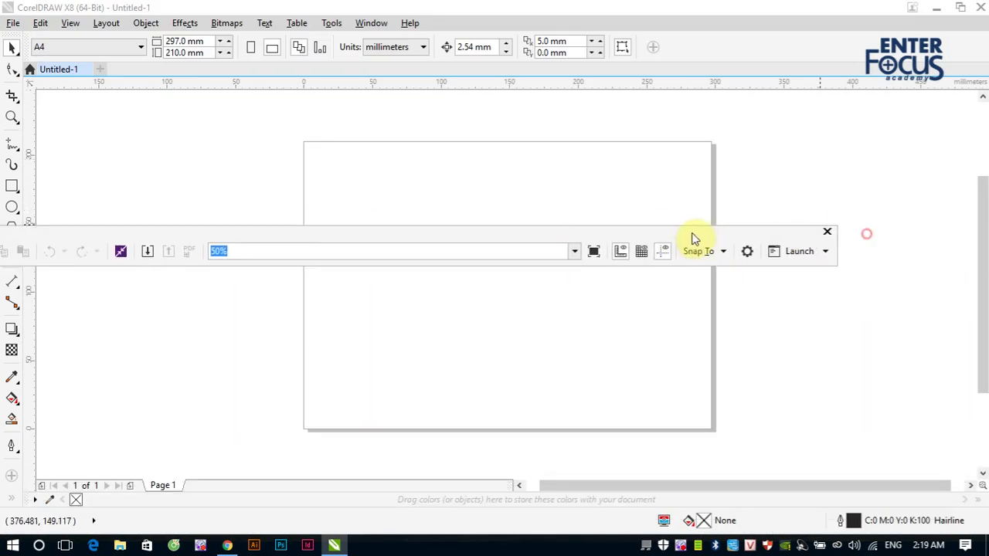
click(826, 233)
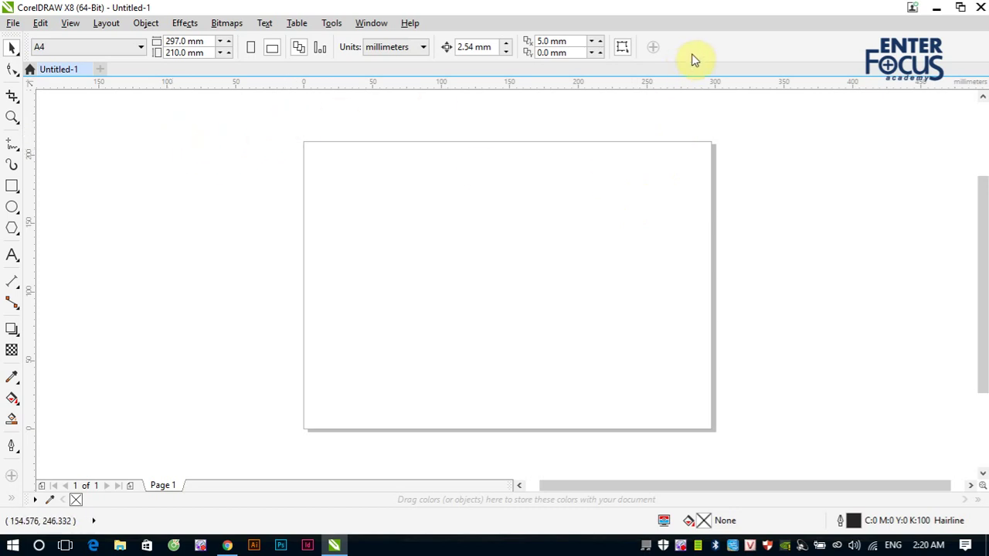
Restore the Standard toolbar, docked between the menu bar and the property bar, and lock the toolbars
right_click(714, 46)
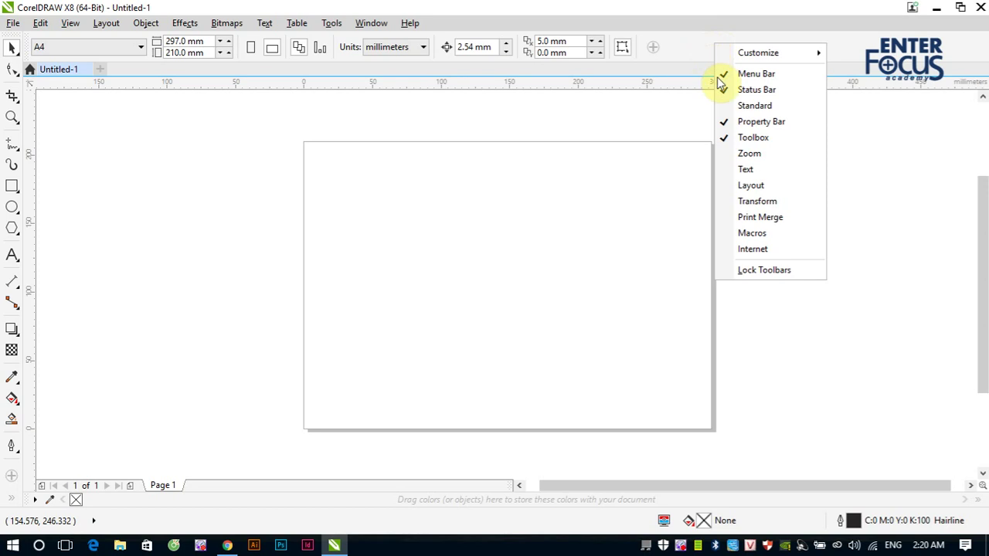
click(725, 105)
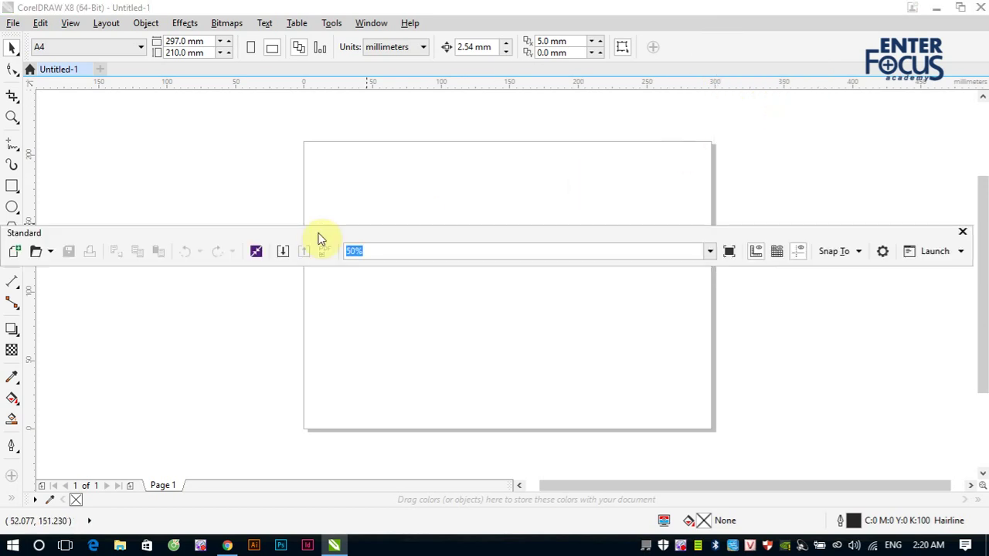
drag(325, 231, 359, 38)
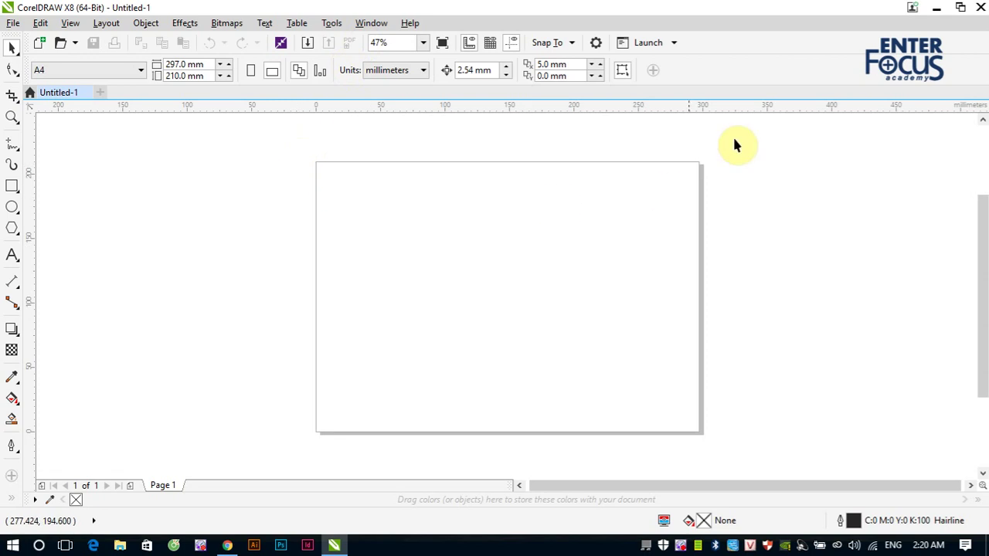
right_click(745, 71)
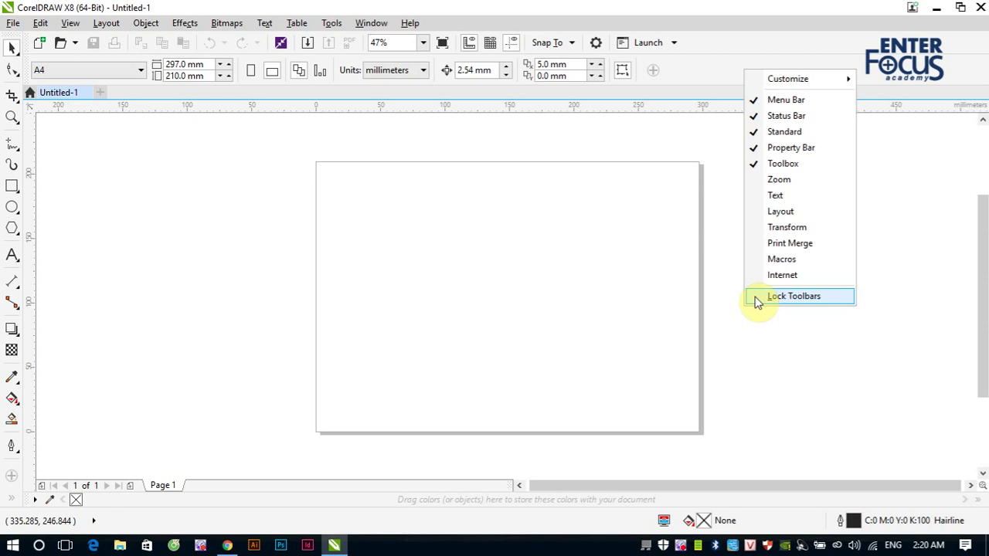
click(793, 296)
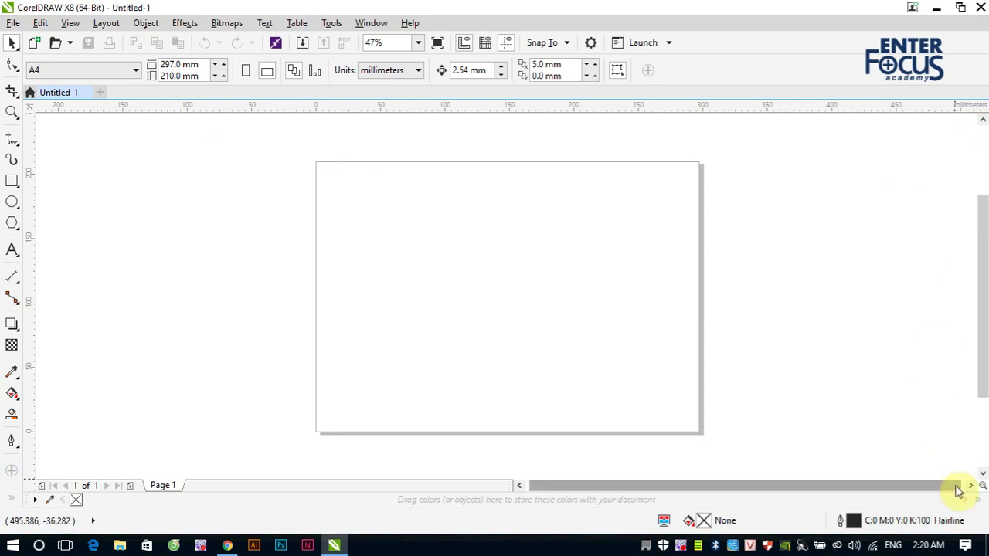
Display the CMYK color palette and dock it along the right edge of the workspace
right_click(753, 45)
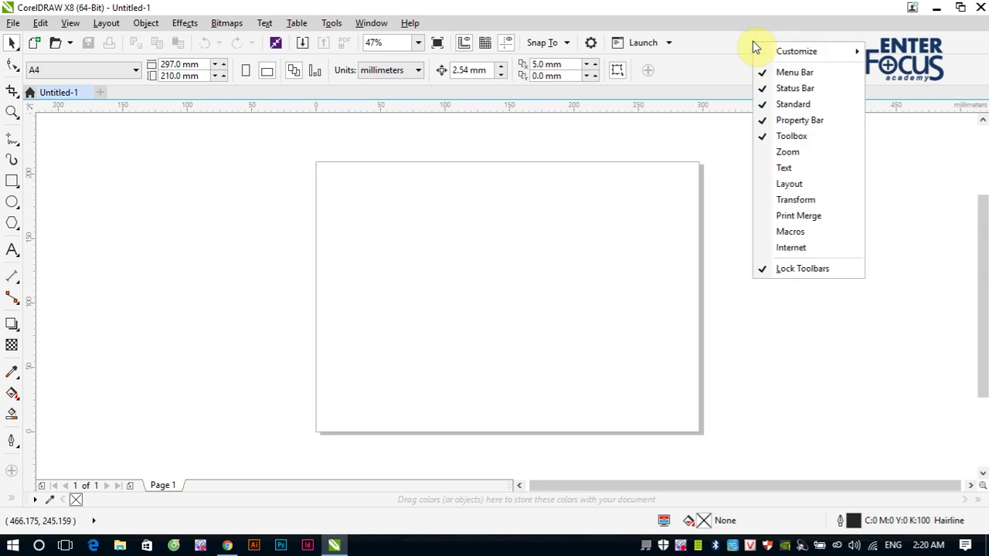
click(366, 25)
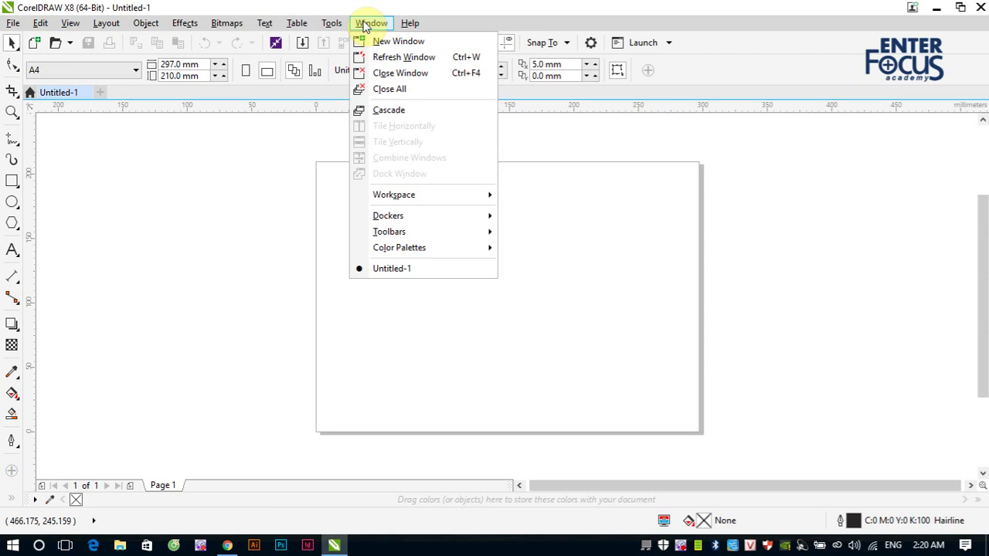
mouse_move(401, 254)
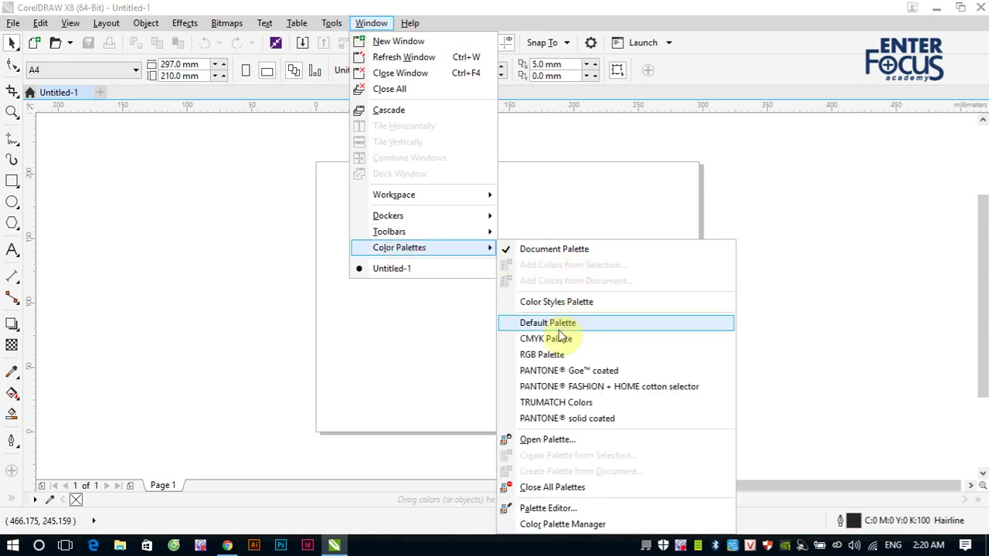
click(508, 341)
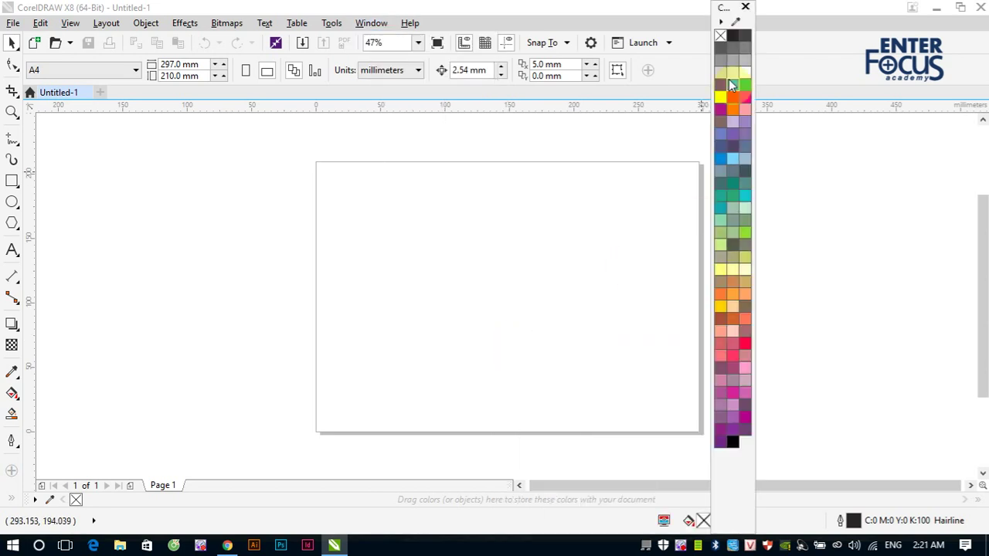
click(726, 12)
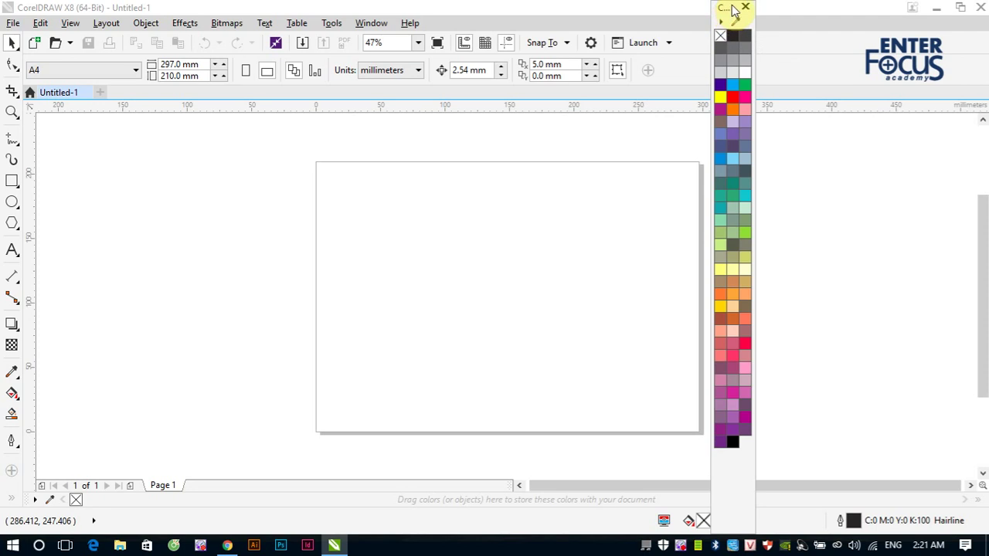
mouse_move(734, 10)
mouse_down()
mouse_move(739, 39)
mouse_move(767, 72)
mouse_move(888, 91)
mouse_move(980, 66)
mouse_up()
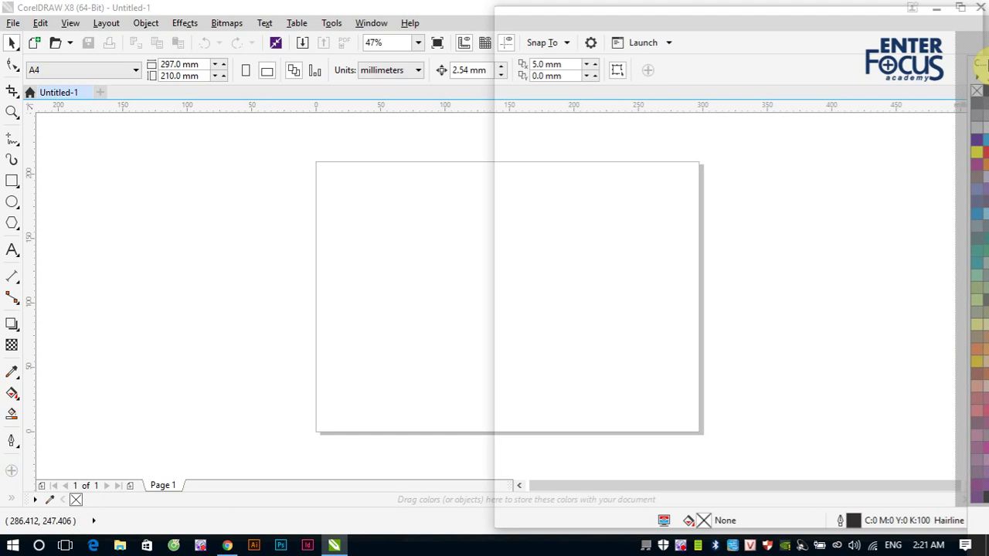
drag(980, 67, 981, 67)
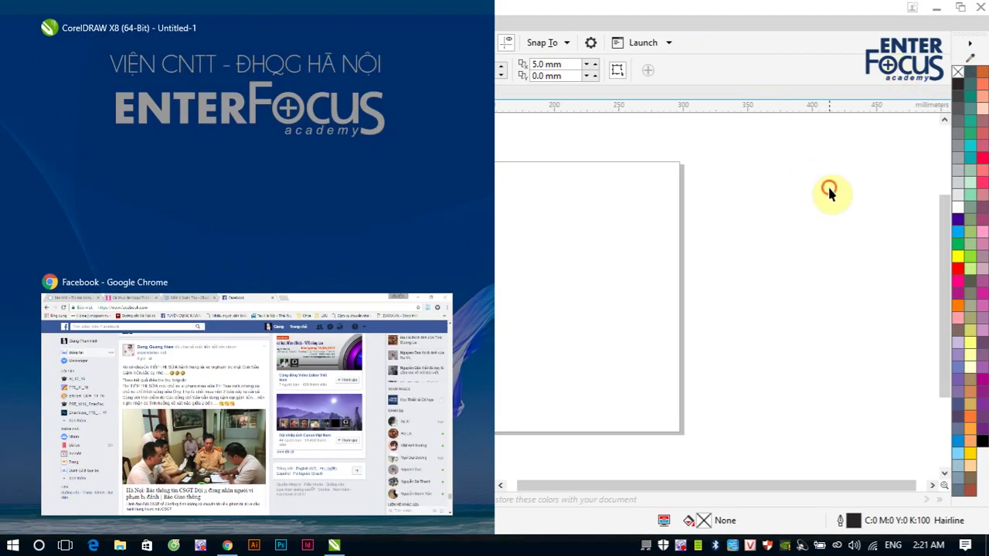
click(829, 192)
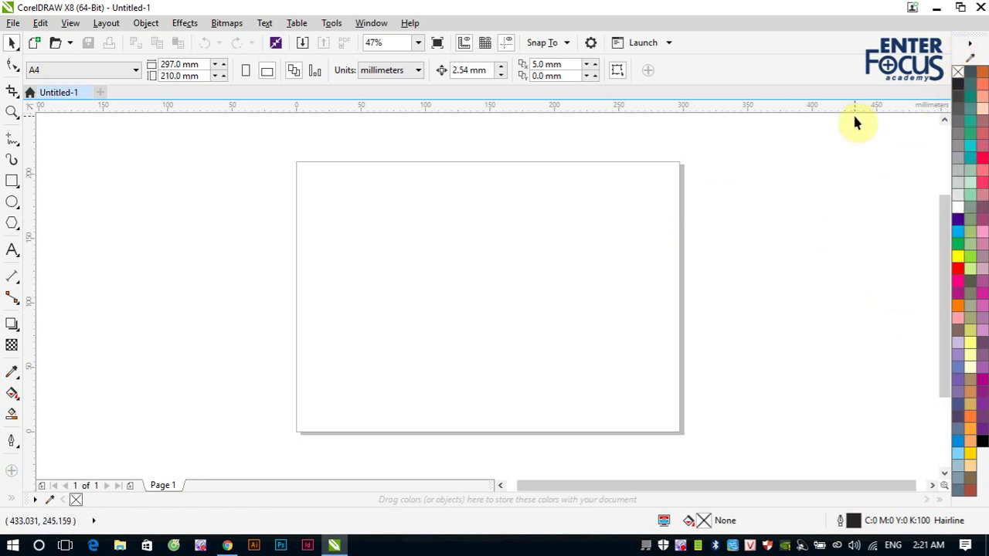
Switch the docked color palette to 1 row and back to 3 rows
click(969, 44)
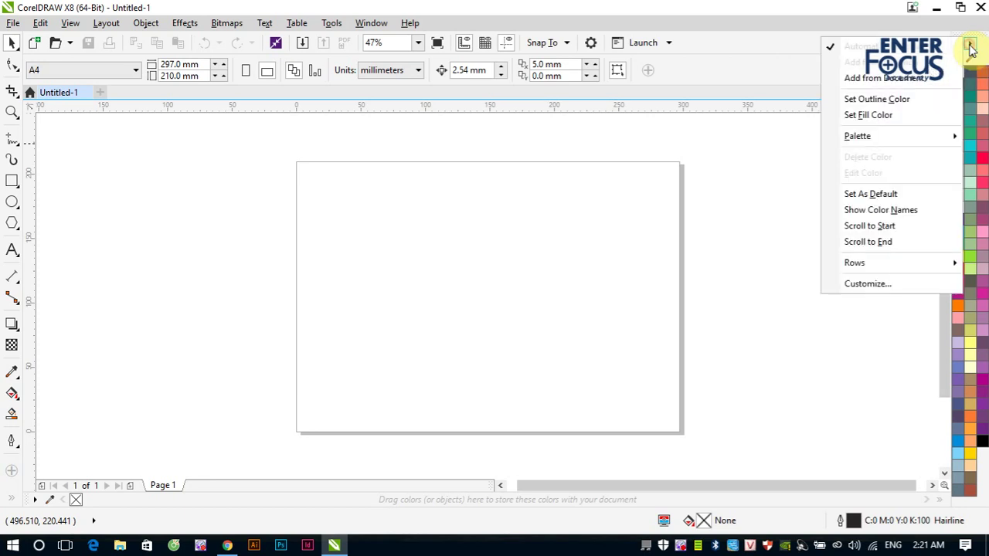
mouse_move(865, 271)
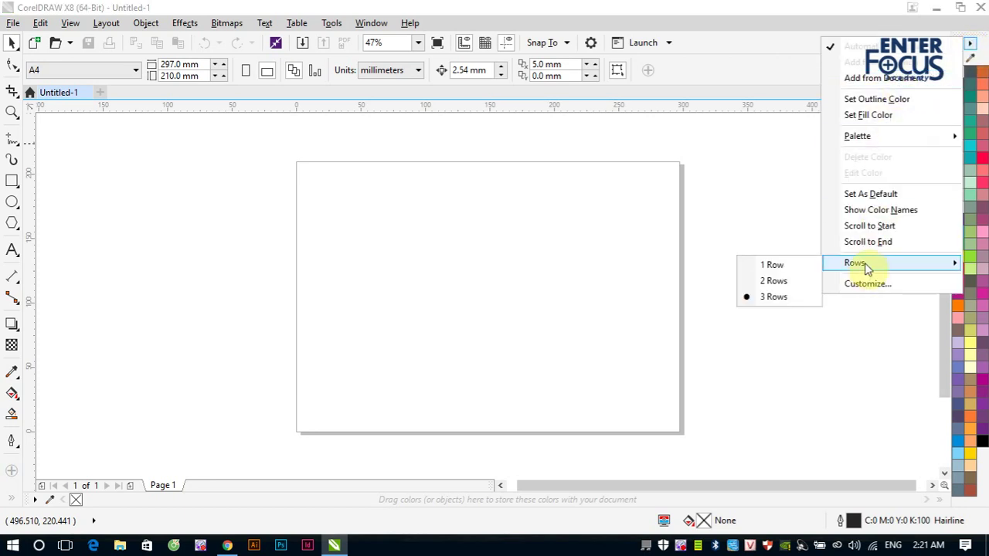
click(775, 266)
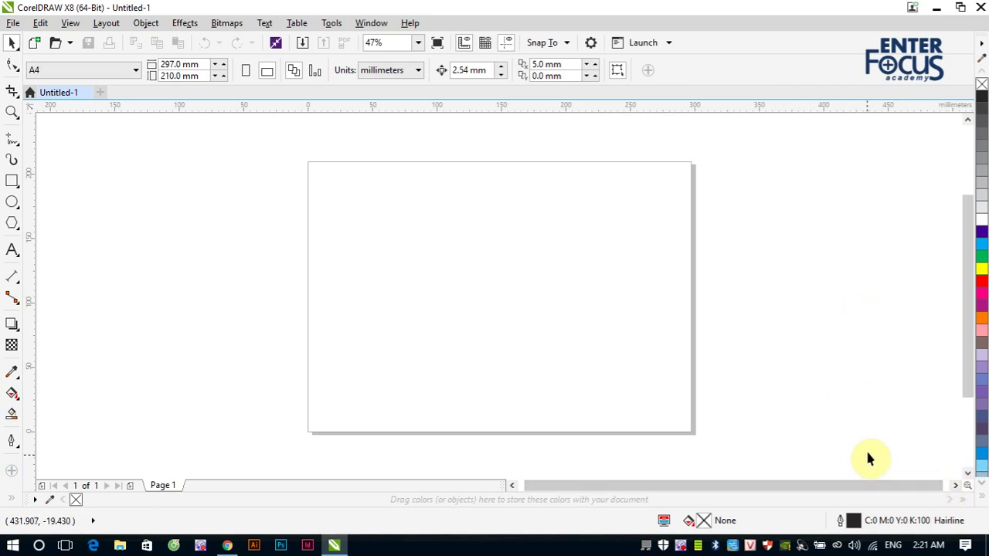
click(982, 44)
mouse_move(899, 268)
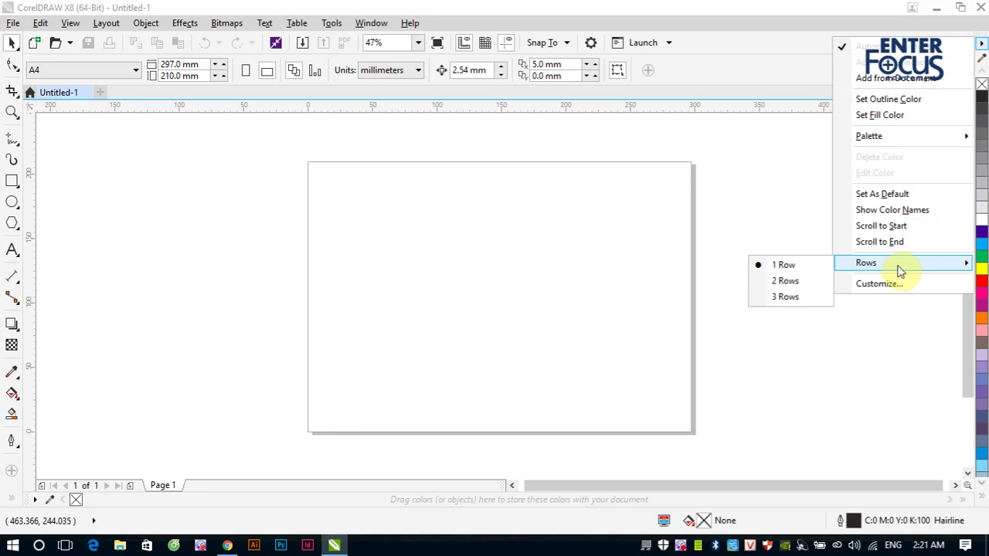
click(783, 299)
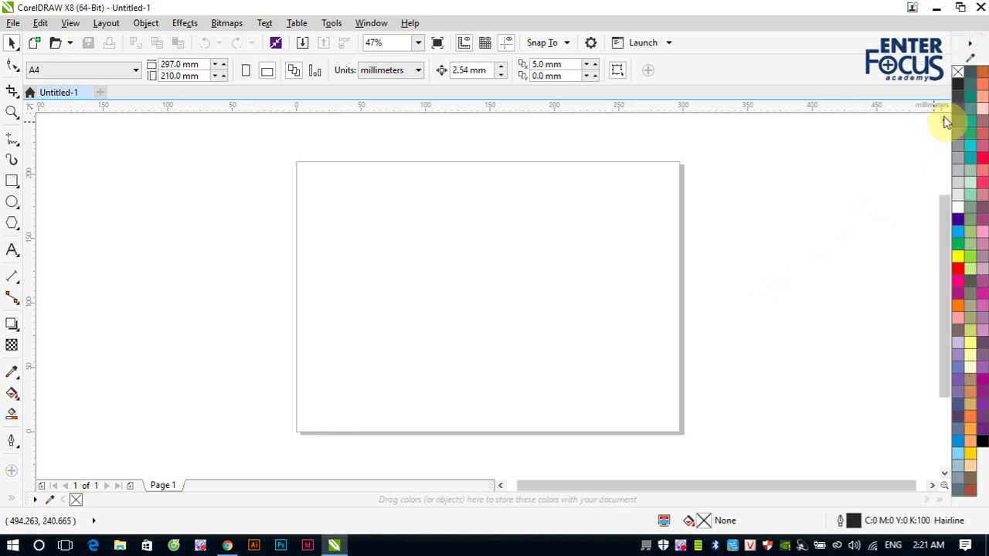